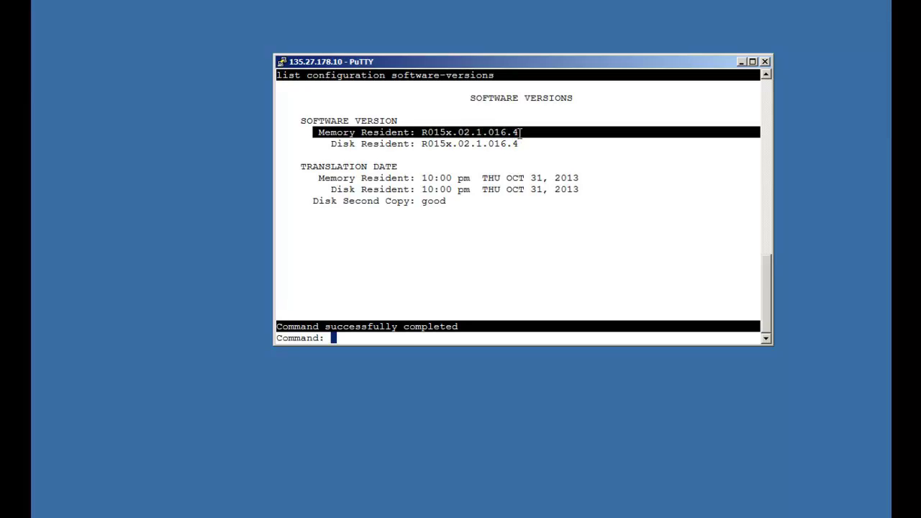
# Step: Clear the software-versions listing (R015x.02.1.016.4) back to an empty Command prompt
pyautogui.click(528, 153)
pyautogui.press('Escape')
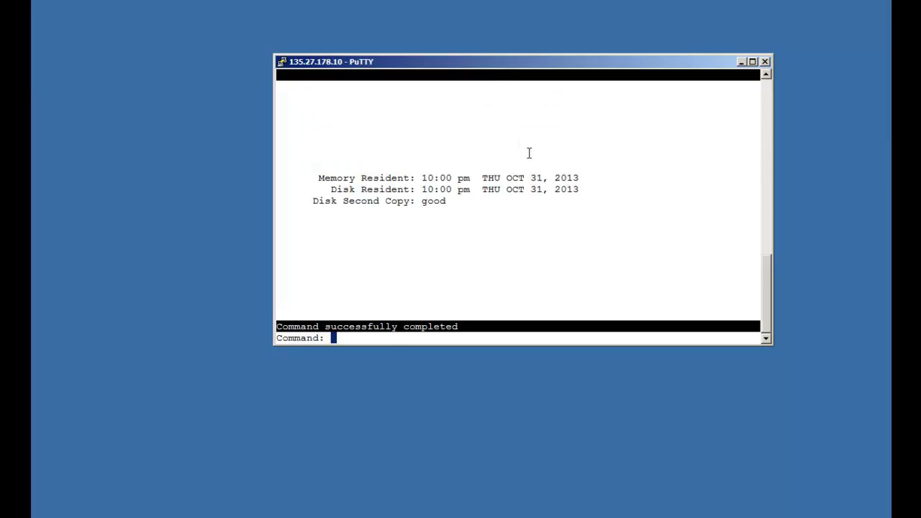
# Step: Set SA8567 PHS X-Station Mobility over IP to y on special-applications page 4 and save
pyautogui.write('cha')
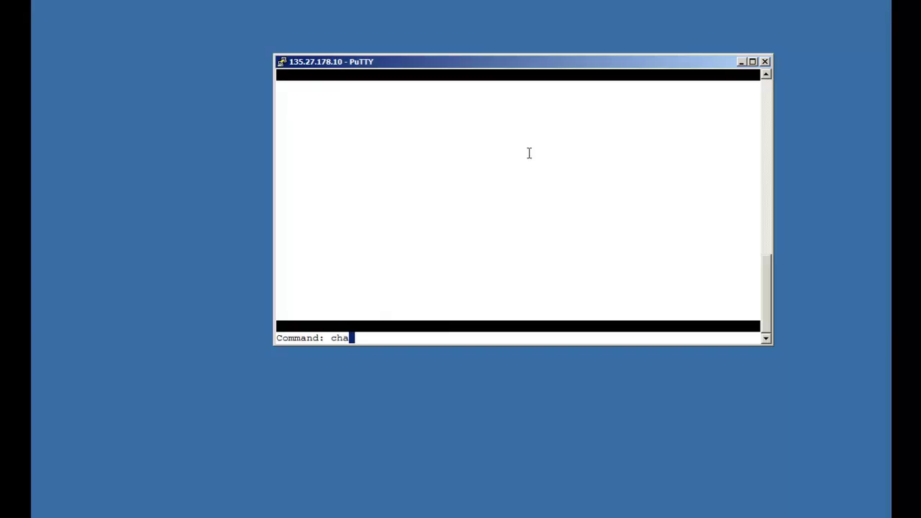
pyautogui.write('nge system-parameters s')
pyautogui.write('pecial')
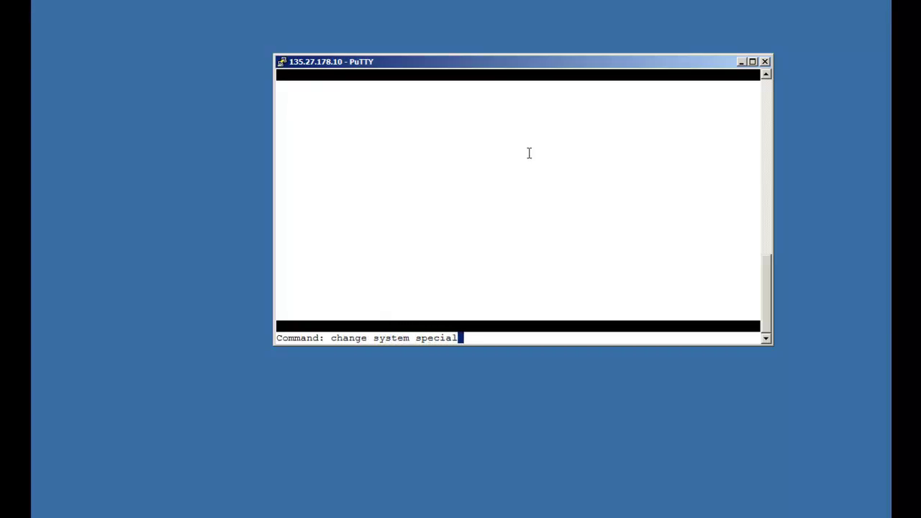
pyautogui.press('Return')
pyautogui.press('pagedown')
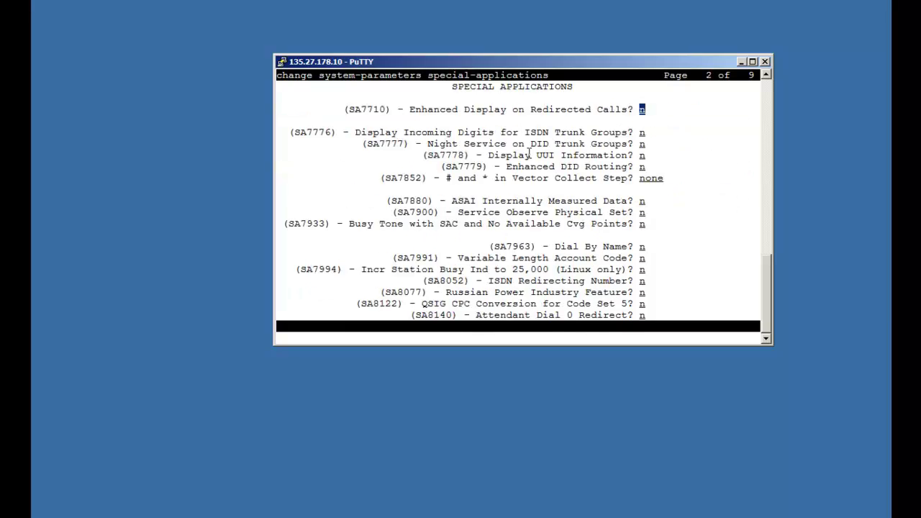
pyautogui.press('pagedown')
pyautogui.press('pagedown')
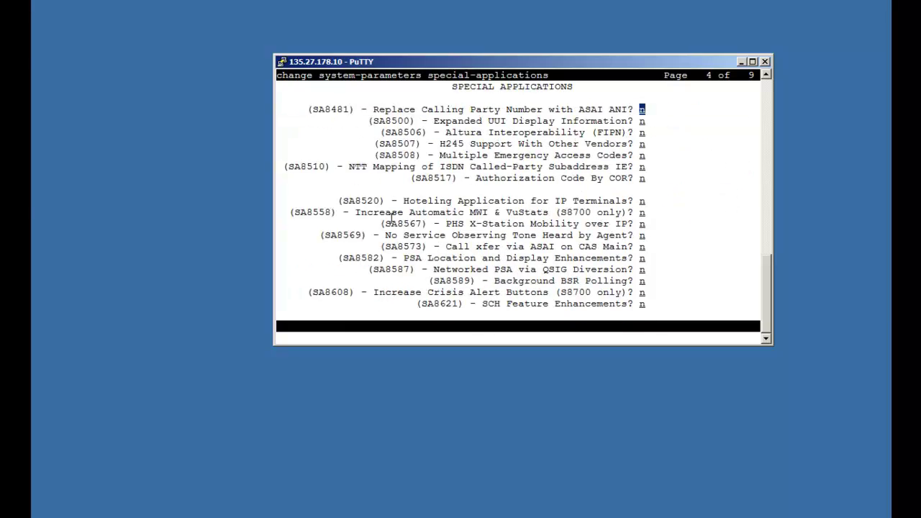
pyautogui.moveTo(380, 224); pyautogui.dragTo(642, 224)
pyautogui.click(659, 223)
pyautogui.press('Tab')
pyautogui.press('Tab')
pyautogui.press('Tab')
pyautogui.press('Tab')
pyautogui.press('Tab')
pyautogui.press('Tab')
pyautogui.press('Tab')
pyautogui.press('Tab')
pyautogui.press('Tab')
pyautogui.write('y')
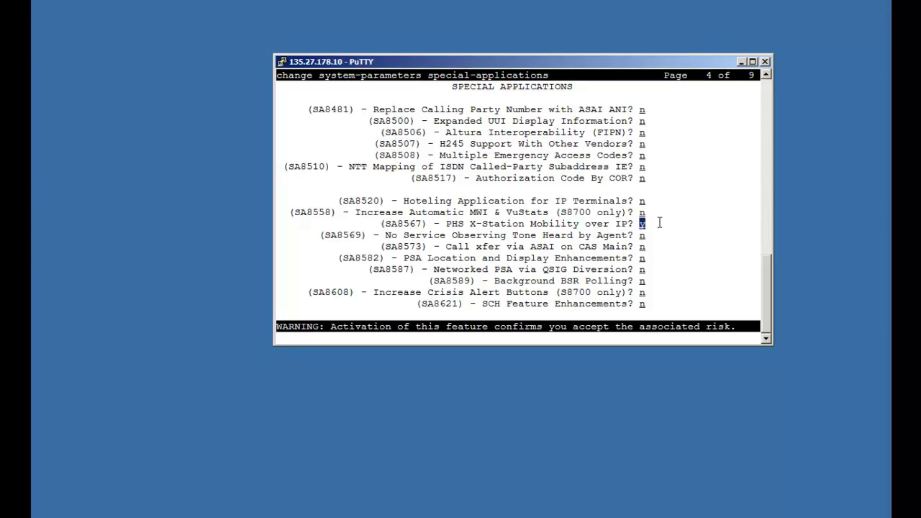
pyautogui.press('Return')
pyautogui.write('dis')
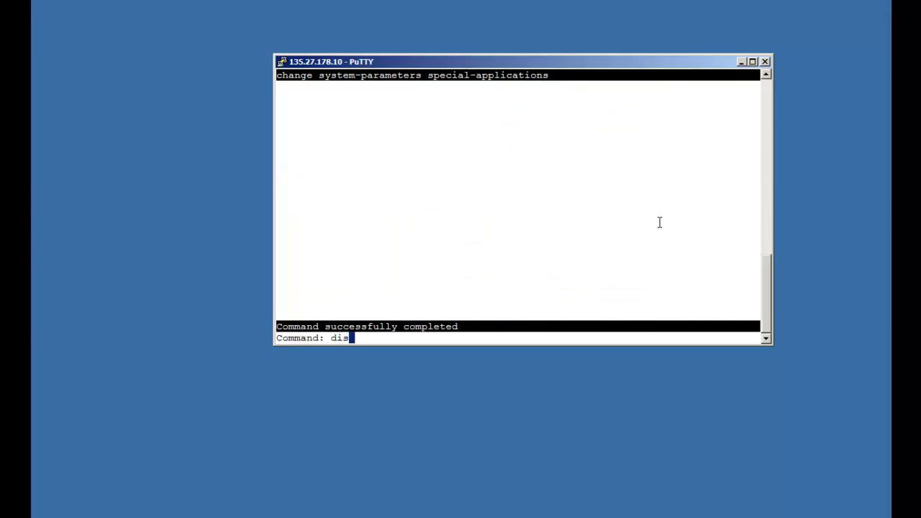
pyautogui.write('p sytem custome')
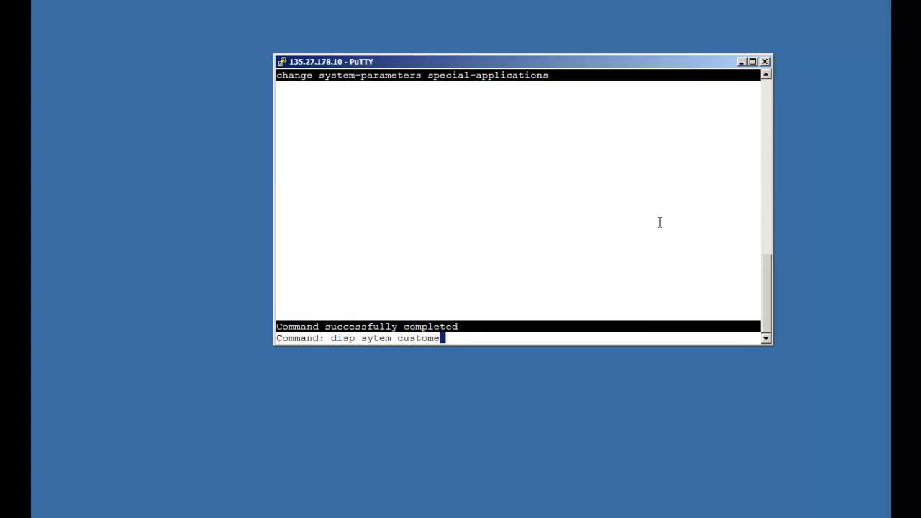
# Step: Display system-parameters customer-options, confirm 20 Maximum XMOBILE Stations with 0 used, then close it
pyautogui.press('Return')
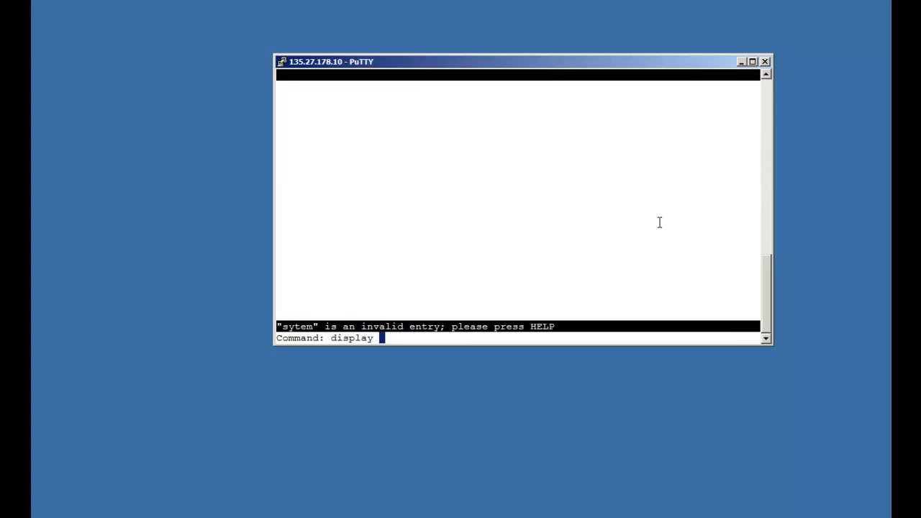
pyautogui.write('sys')
pyautogui.press('Return')
pyautogui.write('cus')
pyautogui.press('Return')
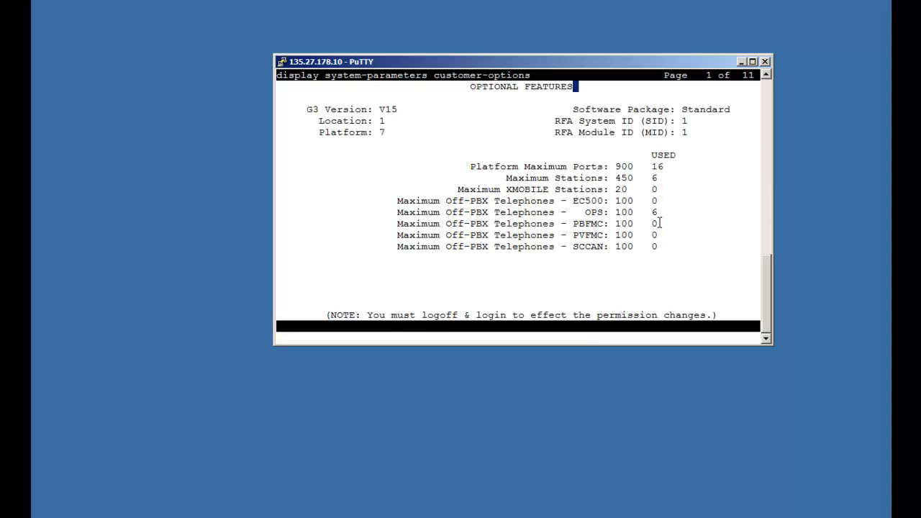
pyautogui.moveTo(530, 189); pyautogui.dragTo(663, 185)
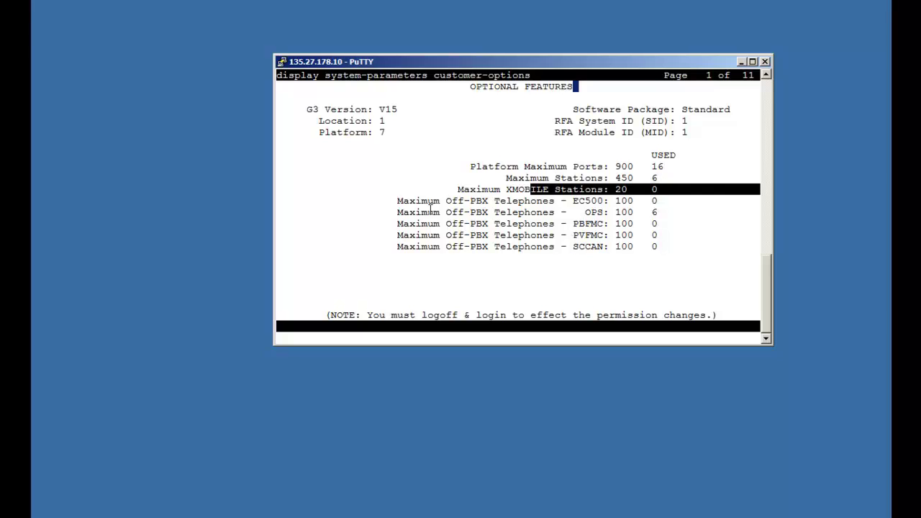
pyautogui.click(393, 196)
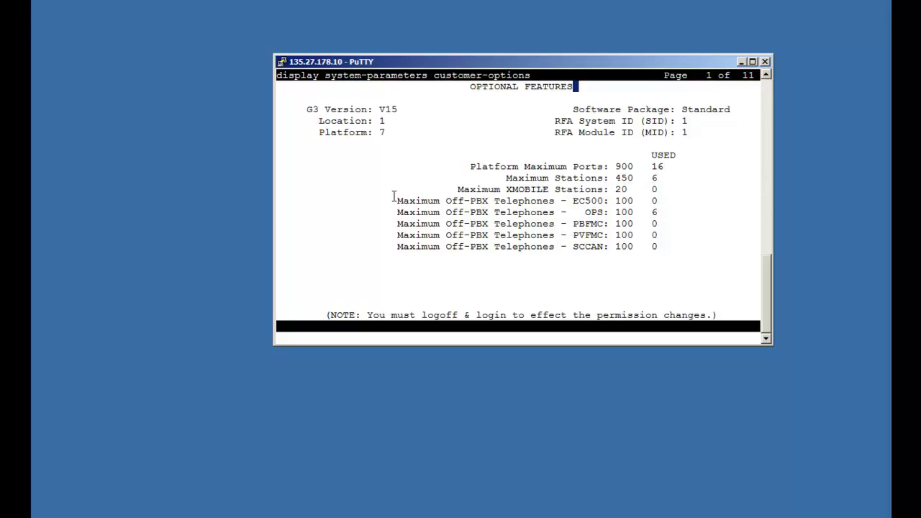
pyautogui.press('F1')
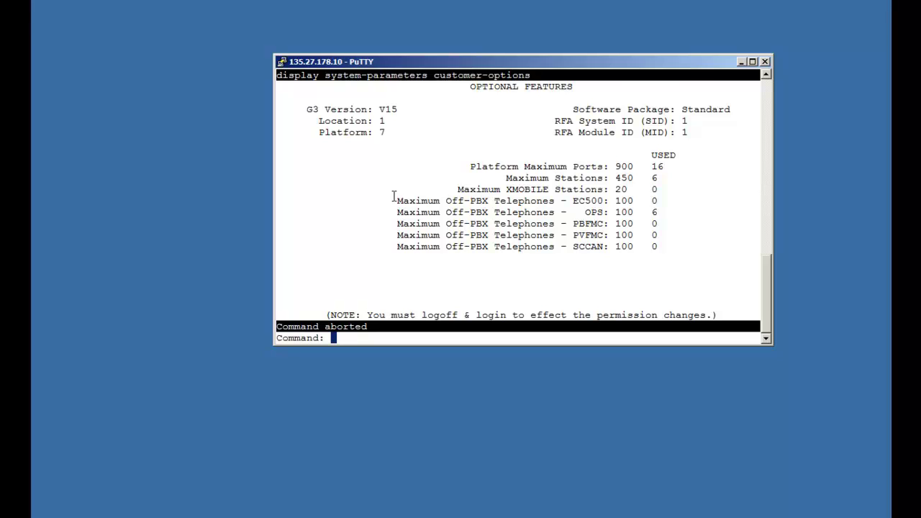
pyautogui.write('change node-')
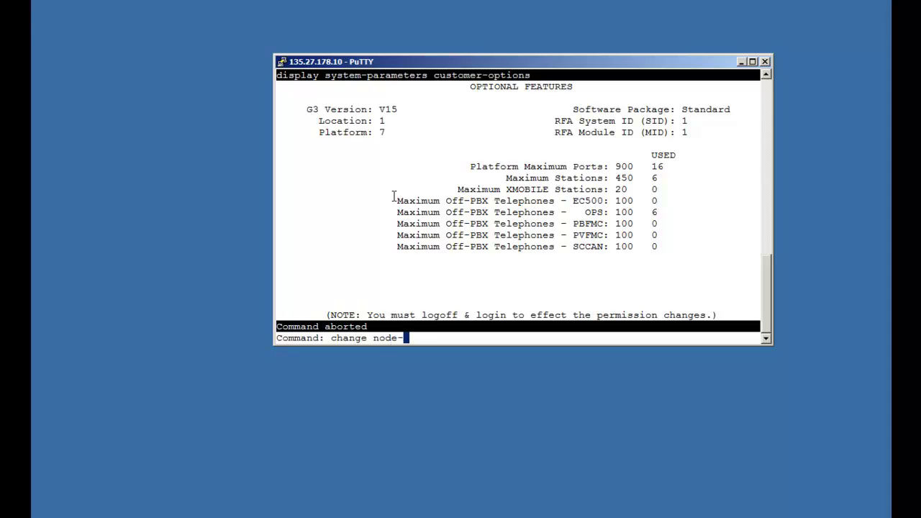
pyautogui.write('names ip')
# Step: Add IP node name ASCOM_DECT with address 135.9.162.55 and save it
pyautogui.press('Return')
pyautogui.write('ASC')
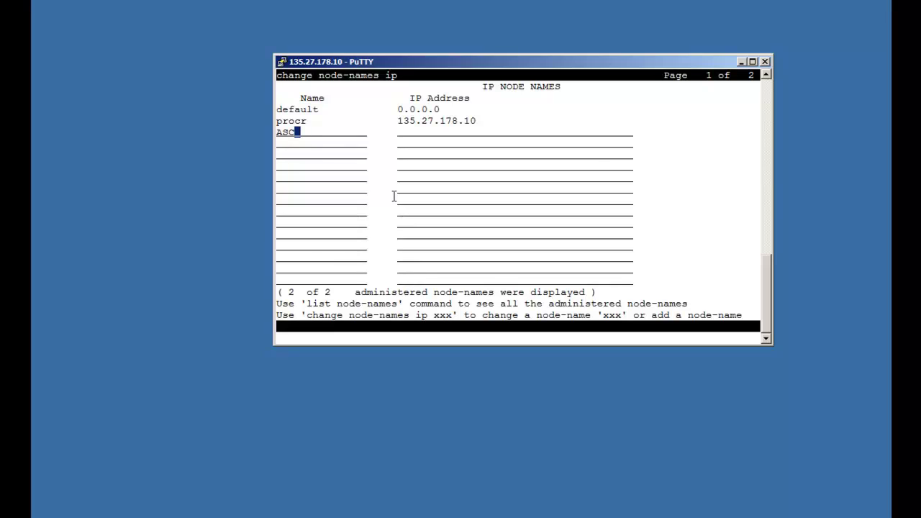
pyautogui.write('OM_DECT')
pyautogui.press('Tab')
pyautogui.write('135.9.16')
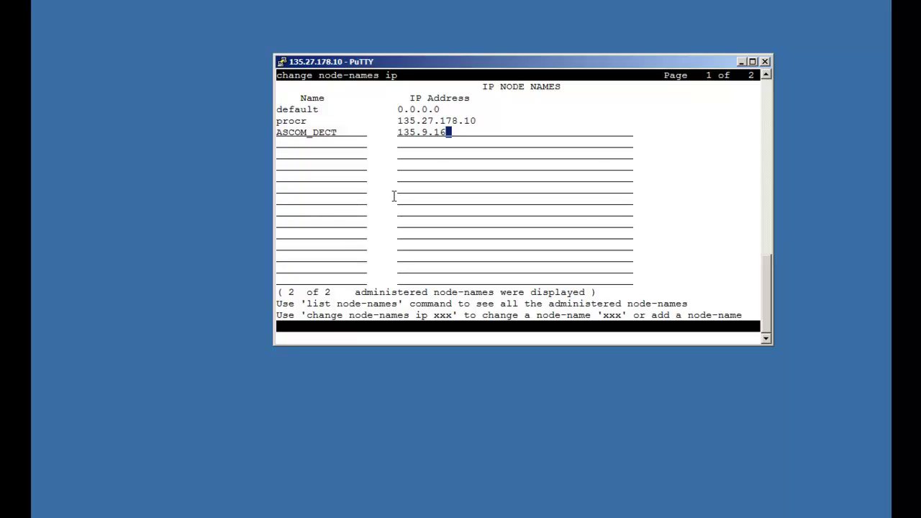
pyautogui.write('2.55')
pyautogui.press('F3')
pyautogui.write('change i')
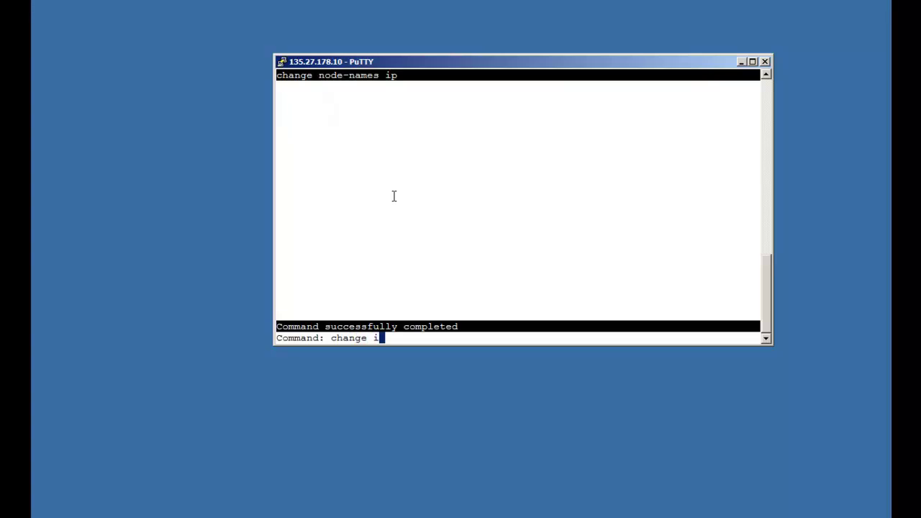
pyautogui.write('p-codec-set 1')
# Step: Add G.711A, G.723-5.3K and G.729A as codecs 2–4 in IP codec set 1
pyautogui.press('Return')
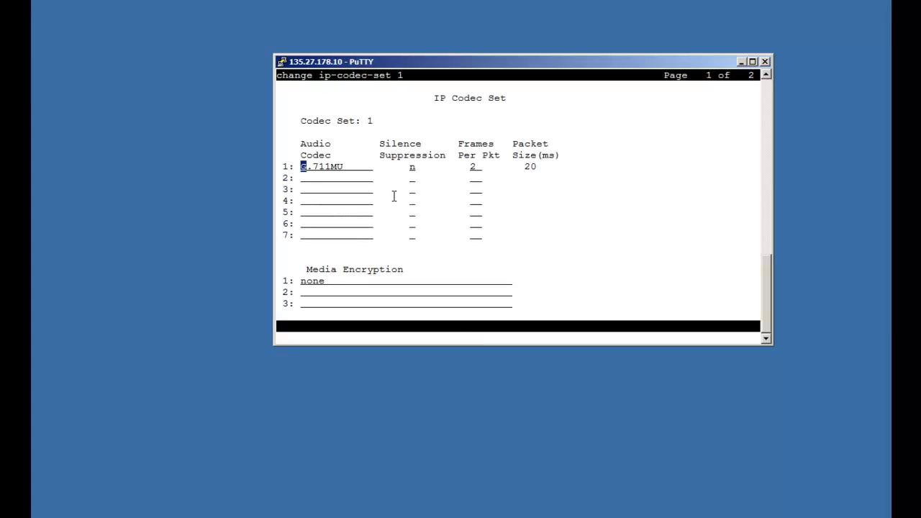
pyautogui.press('Down')
pyautogui.write('G.711A')
pyautogui.press('Down')
pyautogui.write('G')
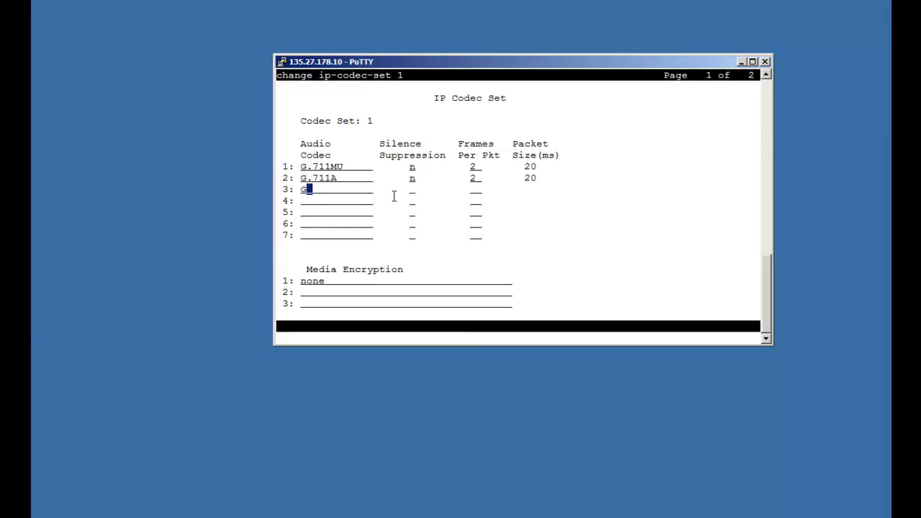
pyautogui.write('.723-5.3K')
pyautogui.press('Down')
pyautogui.press('Down')
pyautogui.write('G')
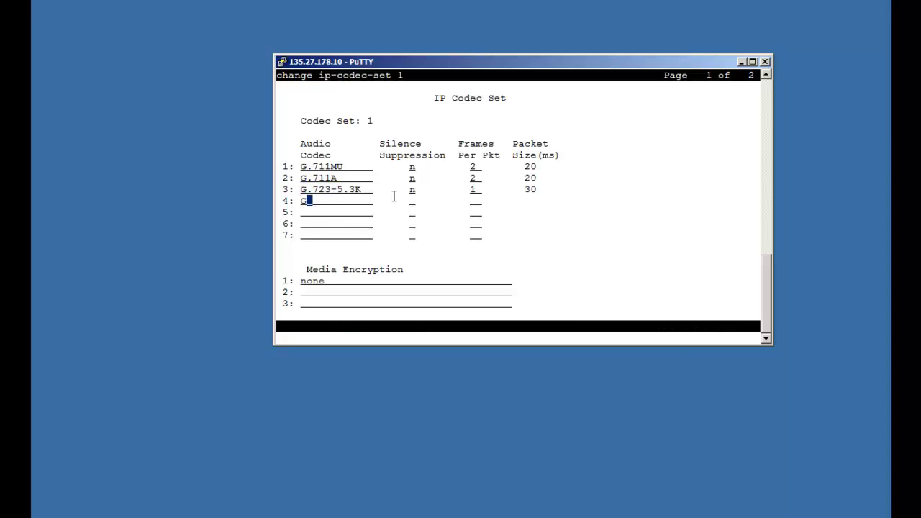
pyautogui.write('.729A')
pyautogui.press('Down')
pyautogui.press('Down')
pyautogui.press('Down')
pyautogui.press('Down')
pyautogui.moveTo(302, 280); pyautogui.dragTo(324, 283)
pyautogui.click(411, 257)
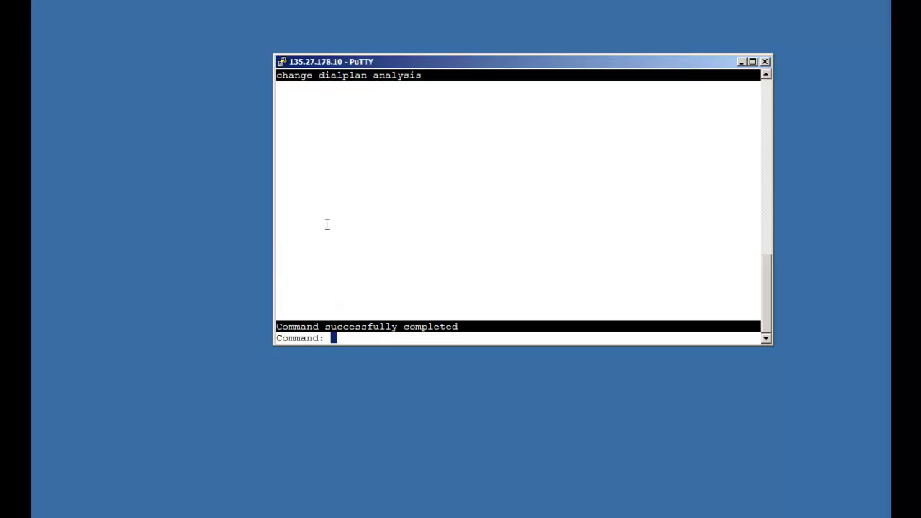
# Step: Create trunk group 2 with group type isdn and group name IP_DECT
pyautogui.write('add trunk-group 2')
pyautogui.press('Return')
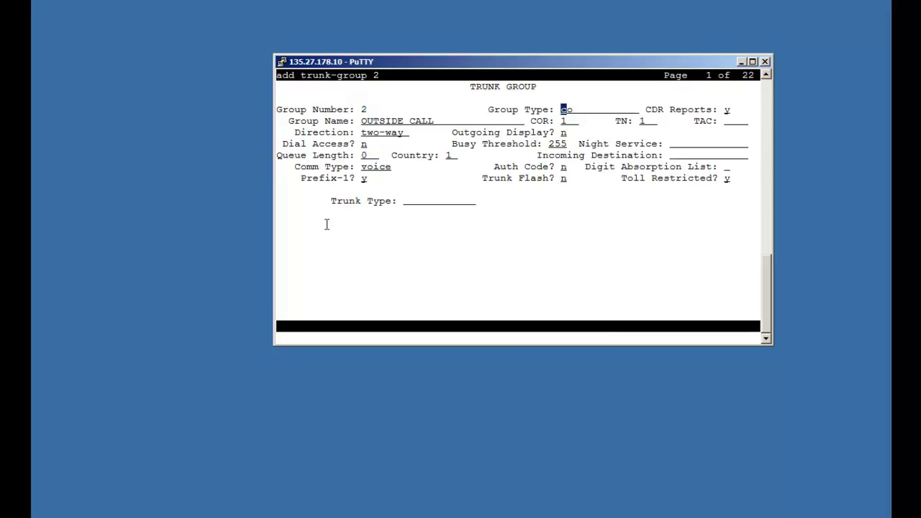
pyautogui.write('isdn')
pyautogui.press('Tab')
pyautogui.write('IP_DECT')
pyautogui.press('Tab')
# Step: Set TAC *2, Dial Access y, Carrier Medium H.323 and Service Type tie
pyautogui.press('Tab')
pyautogui.press('Tab')
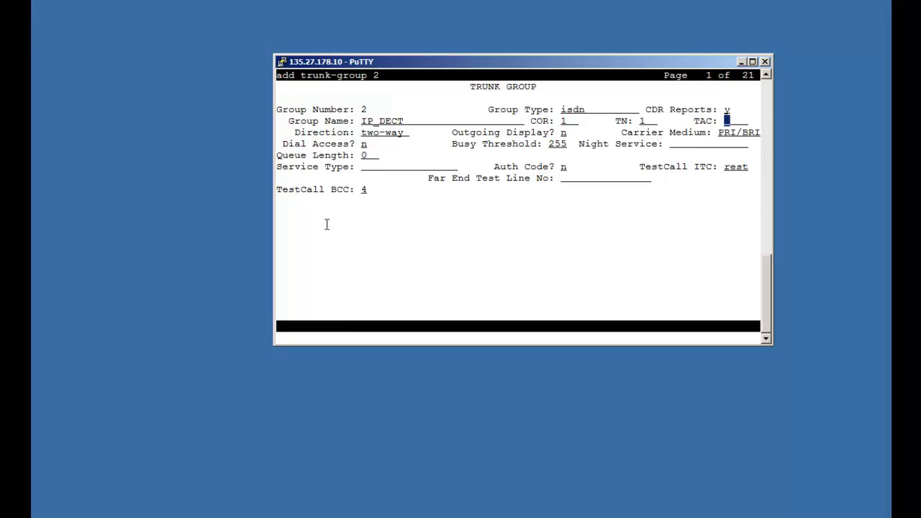
pyautogui.write('*2')
pyautogui.press('Tab')
pyautogui.press('Tab')
pyautogui.write('y')
pyautogui.press('Tab')
pyautogui.press('Tab')
pyautogui.press('Up')
pyautogui.press('Tab')
pyautogui.press('Tab')
pyautogui.write('H.323')
pyautogui.press('Tab')
pyautogui.press('Tab')
pyautogui.press('Tab')
pyautogui.write('tie')
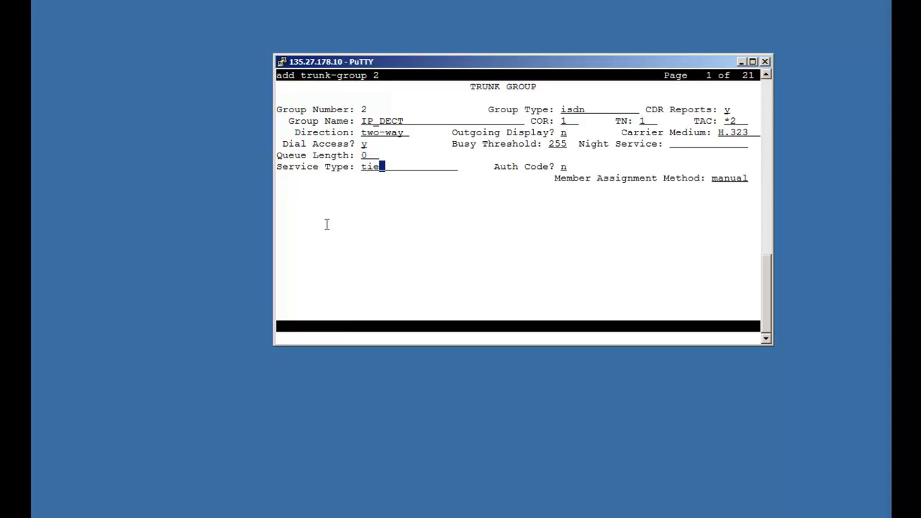
pyautogui.press('Tab')
pyautogui.press('Tab')
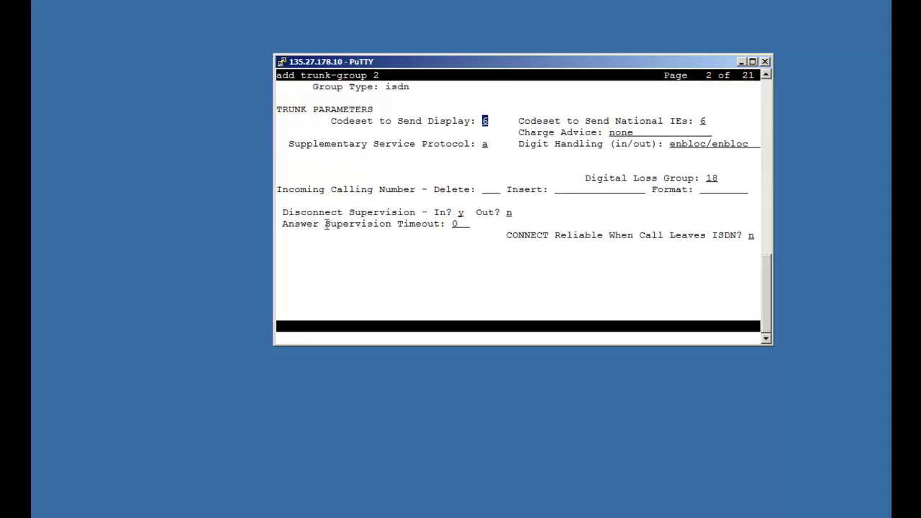
# Step: Set Codeset to Send Display 0 and Digit Handling to overlap/enbloc
pyautogui.write('0')
pyautogui.press('Tab')
pyautogui.press('Tab')
pyautogui.press('Tab')
pyautogui.write('overlap/enblo')
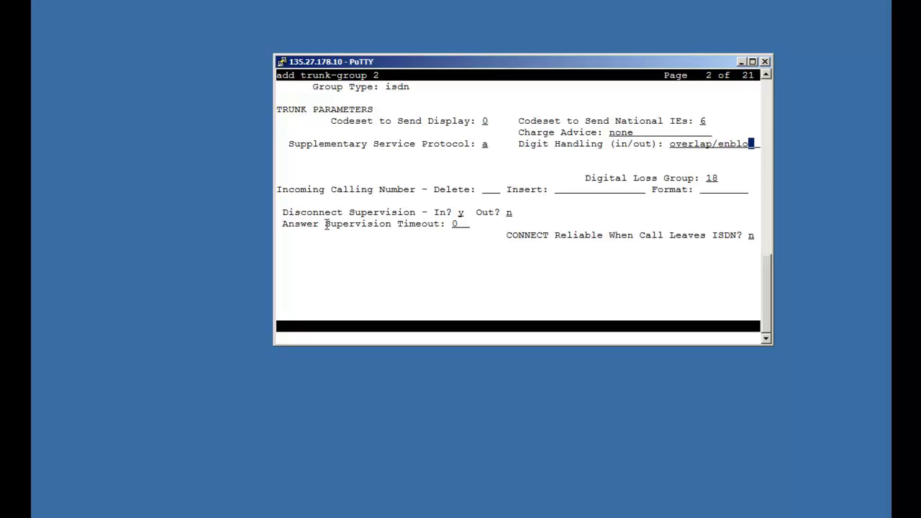
pyautogui.write('c')
# Step: On page 3, send calling and connected numbers with format unk-pvt, and save trunk group 2
pyautogui.press('F7')
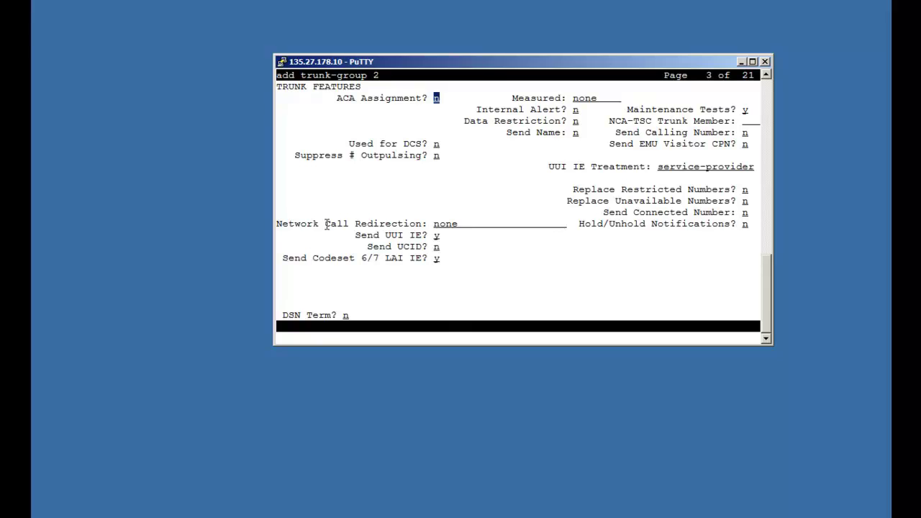
pyautogui.press('Tab')
pyautogui.press('Tab')
pyautogui.press('Tab')
pyautogui.press('Tab')
pyautogui.press('Tab')
pyautogui.write('y')
pyautogui.press('Tab')
pyautogui.press('Tab')
pyautogui.press('Tab')
pyautogui.write('unklic')
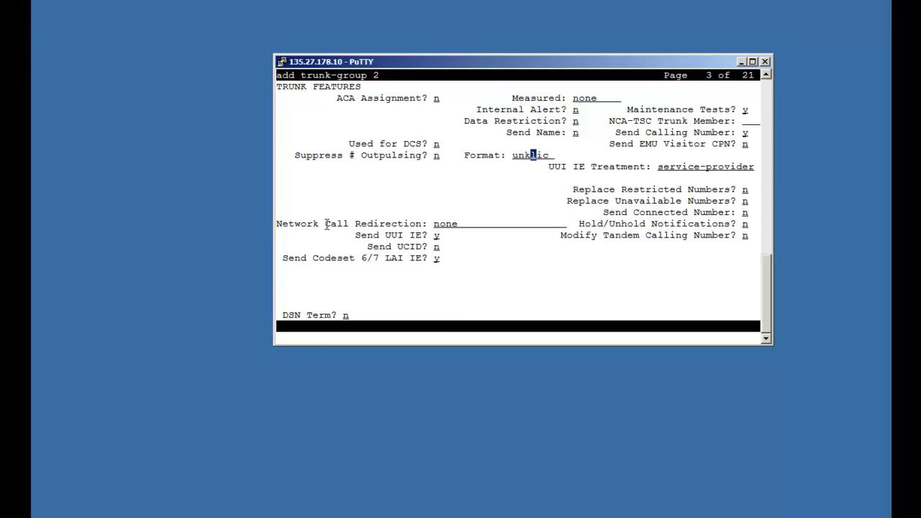
pyautogui.write('-pvt')
pyautogui.press('Tab')
pyautogui.press('Tab')
pyautogui.press('Tab')
pyautogui.press('Tab')
pyautogui.write('y')
pyautogui.press('Tab')
pyautogui.press('Escape')
pyautogui.write('eadd')
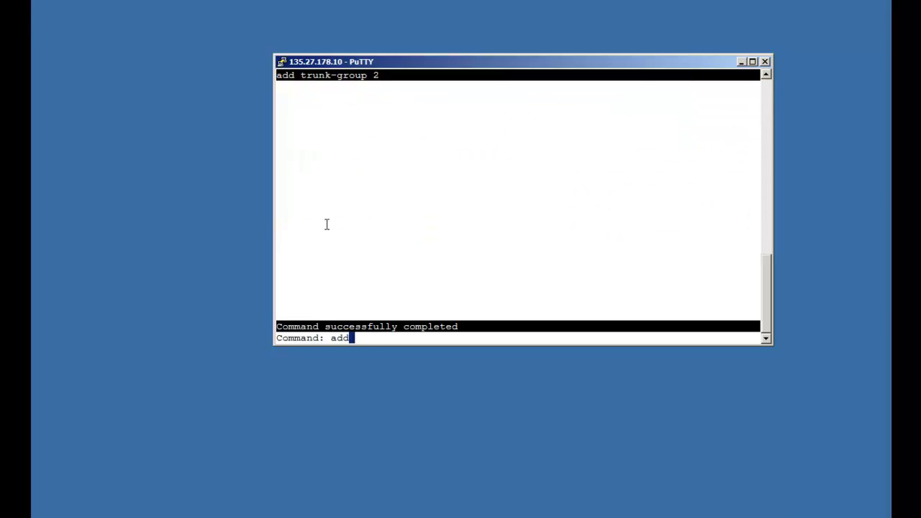
pyautogui.write(' signali')
# Step: Create signaling group 2 as type h.323 with max NCA and CA TSCs of 1
pyautogui.press('Return')
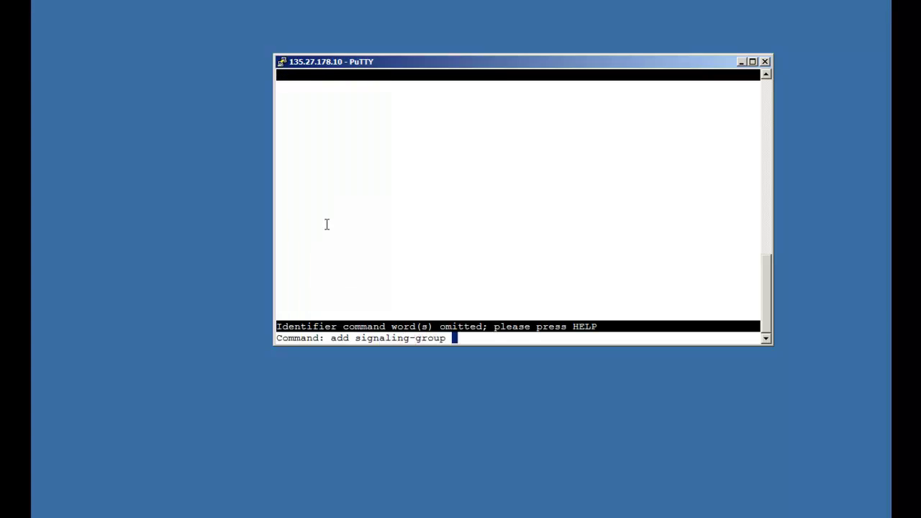
pyautogui.write('2')
pyautogui.press('Return')
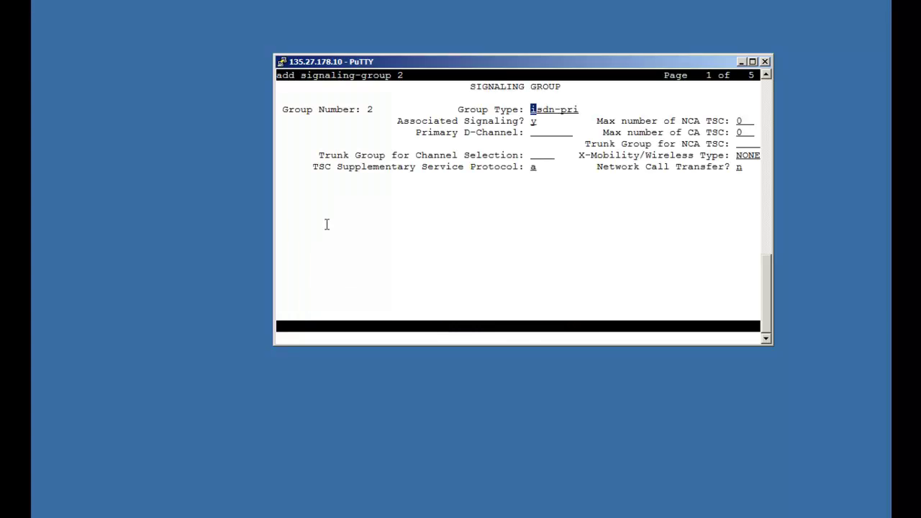
pyautogui.write('h.323')
pyautogui.press('Tab')
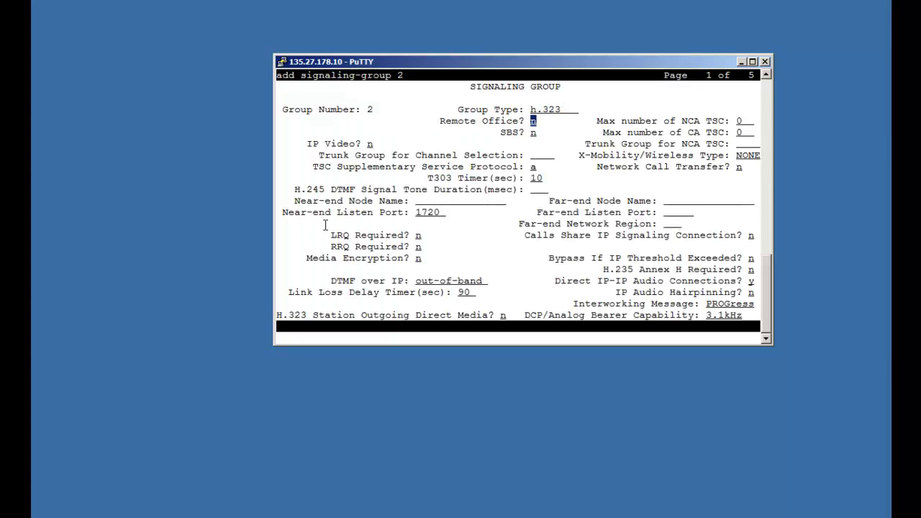
pyautogui.press('Tab')
pyautogui.write('1')
pyautogui.press('Tab')
pyautogui.press('Tab')
pyautogui.write('1')
# Step: Assign trunk group 2 for NCA TSC and channel selection, with X-Mobility type DECT
pyautogui.press('Tab')
pyautogui.press('Tab')
pyautogui.write('2')
pyautogui.press('Tab')
pyautogui.write('2')
# Step: Set near-end node procr, far-end node ASCOM_DECT, and listen port 1720
pyautogui.press('Tab')
pyautogui.write('DECT')
pyautogui.press('Tab')
pyautogui.press('Tab')
pyautogui.press('Tab')
pyautogui.press('Tab')
pyautogui.write('procr')
pyautogui.press('Tab')
pyautogui.write('ASC')
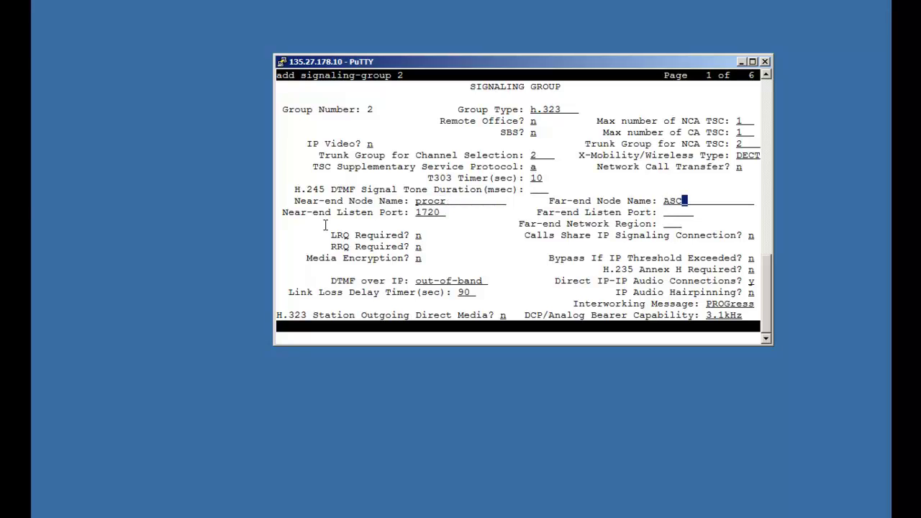
pyautogui.write('OM_DECT')
pyautogui.press('Tab')
pyautogui.press('Tab')
pyautogui.write('1720')
pyautogui.press('Tab')
pyautogui.moveTo(415, 211); pyautogui.dragTo(446, 213)
pyautogui.moveTo(664, 212); pyautogui.dragTo(695, 212)
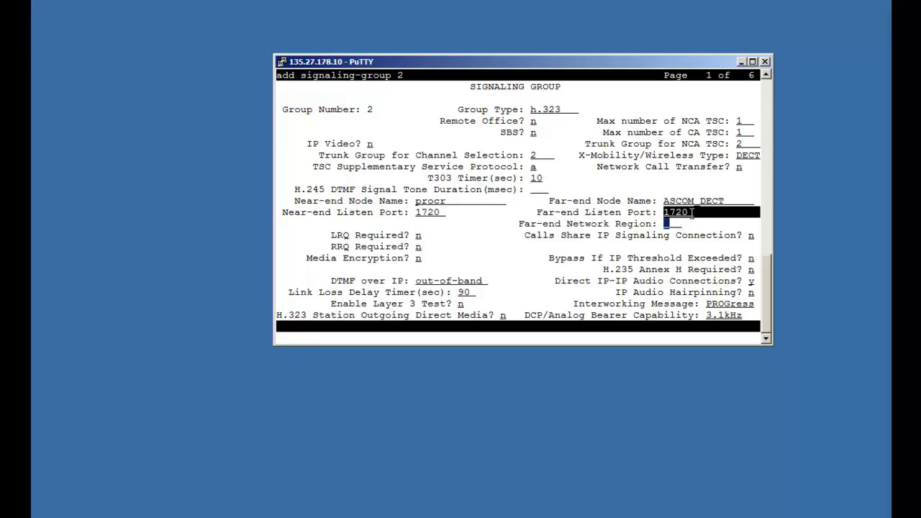
pyautogui.click(657, 186)
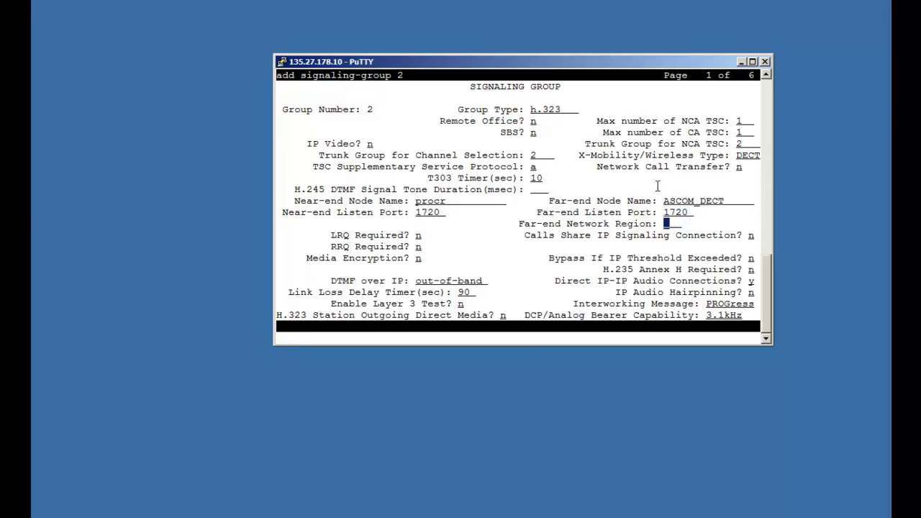
# Step: Set far-end network region 1 and save signaling group 2
pyautogui.write('1')
pyautogui.press('Tab')
pyautogui.press('Tab')
pyautogui.press('Tab')
pyautogui.press('Tab')
pyautogui.press('Tab')
pyautogui.press('Tab')
pyautogui.press('Tab')
pyautogui.write('y')
pyautogui.press('Tab')
pyautogui.moveTo(706, 235); pyautogui.dragTo(760, 236)
pyautogui.click(718, 242)
pyautogui.press('F3')
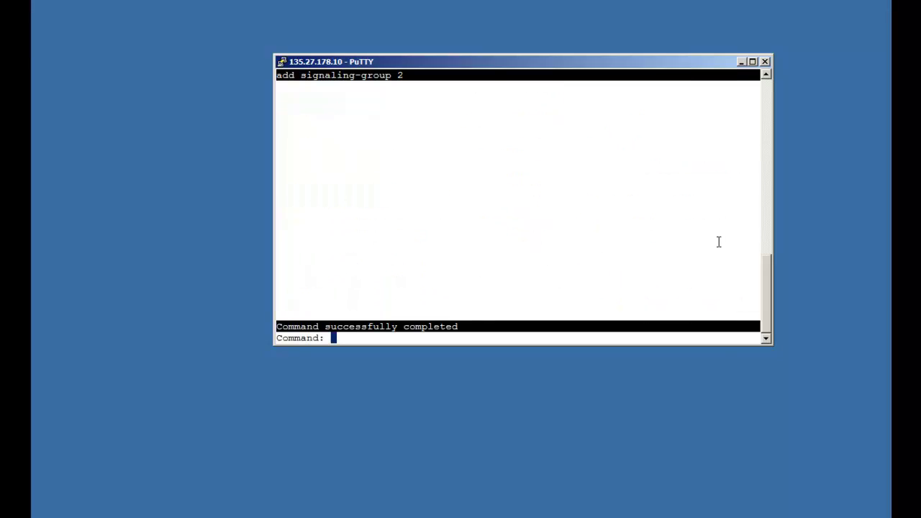
# Step: Give trunk group 2 auto member assignment, signaling group 2 and 10 members
pyautogui.write('change trunk-group 2')
pyautogui.press('Return')
pyautogui.press('Tab')
pyautogui.press('Tab')
pyautogui.press('Tab')
pyautogui.press('Tab')
pyautogui.press('Tab')
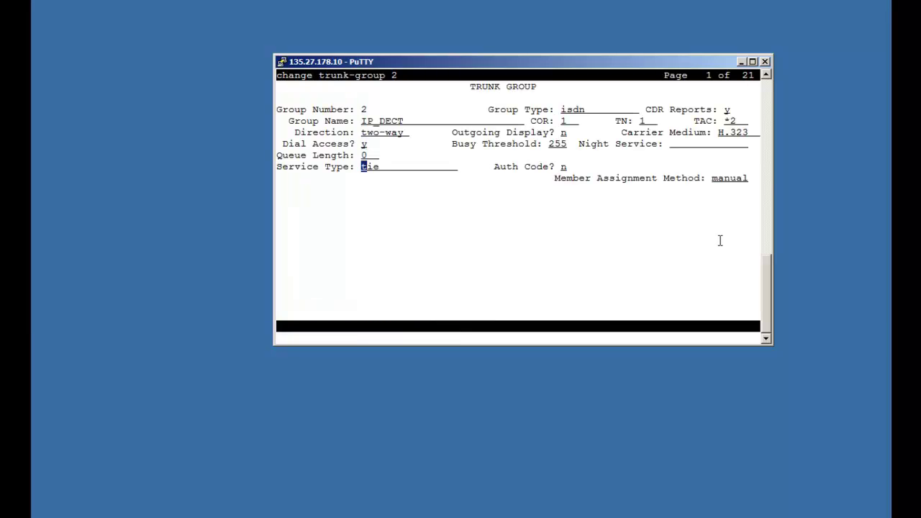
pyautogui.press('Tab')
pyautogui.write('auto')
pyautogui.press('Tab')
pyautogui.write('2')
pyautogui.press('Tab')
pyautogui.write('10')
pyautogui.press('Tab')
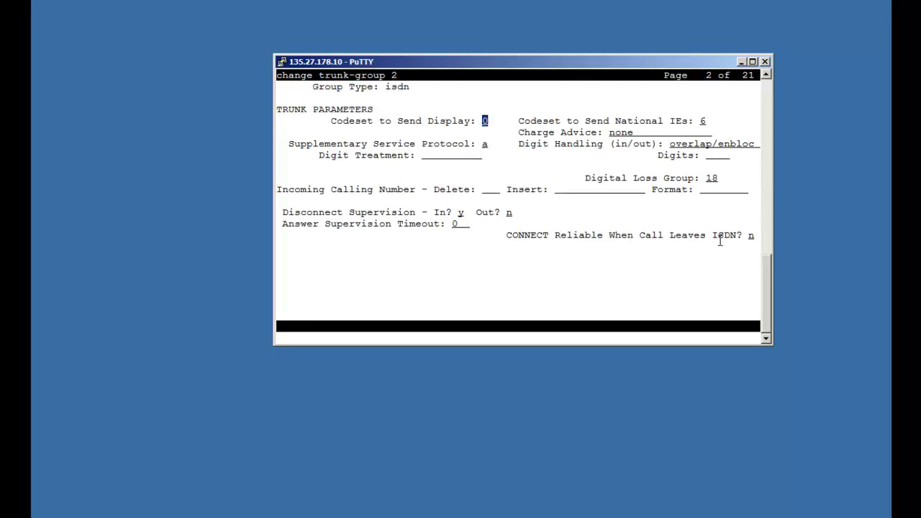
# Step: Set NCA-TSC Trunk Member to 1 on page 3 and save trunk group 2
pyautogui.press('F7')
pyautogui.press('Tab')
pyautogui.press('Tab')
pyautogui.press('Tab')
pyautogui.write('1')
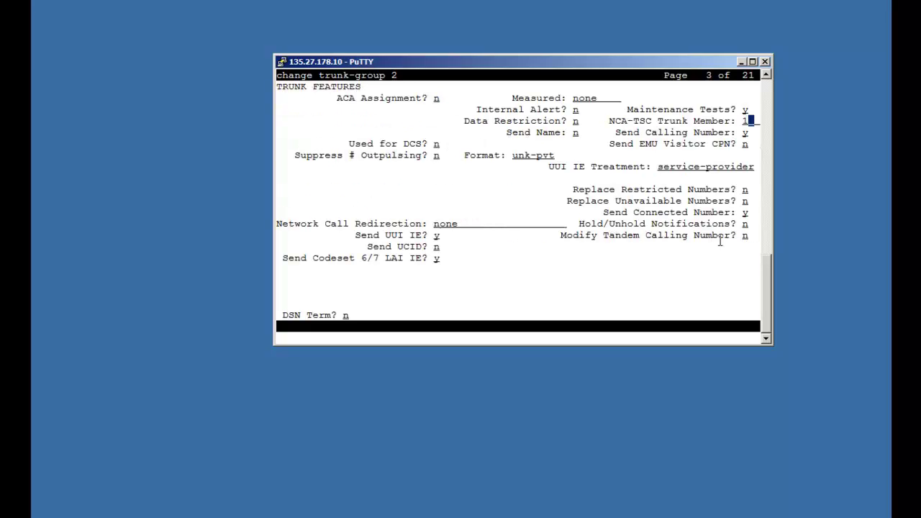
pyautogui.press('Return')
pyautogui.write('add ')
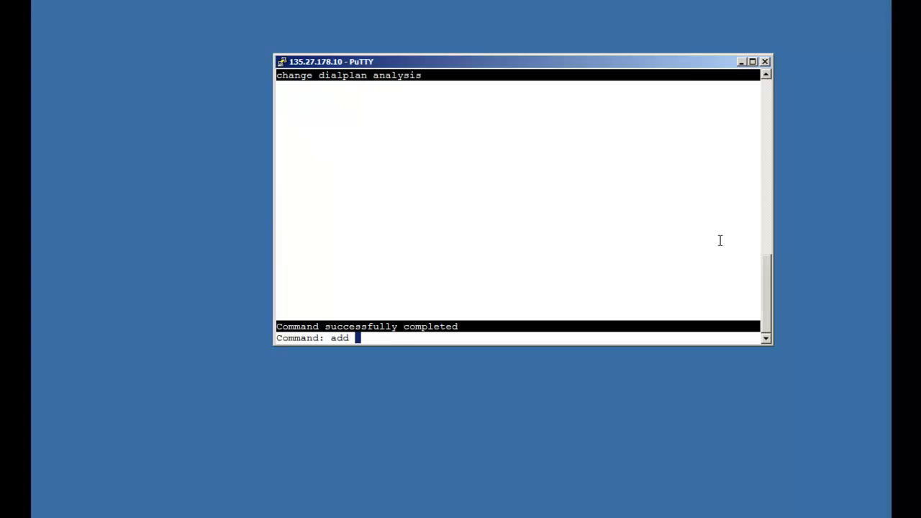
pyautogui.write('station ')
pyautogui.write('20061')
# Step: Add station 20061 as type XMOBILE named DECT_20061 with XMOBILE Type DECT
pyautogui.press('Return')
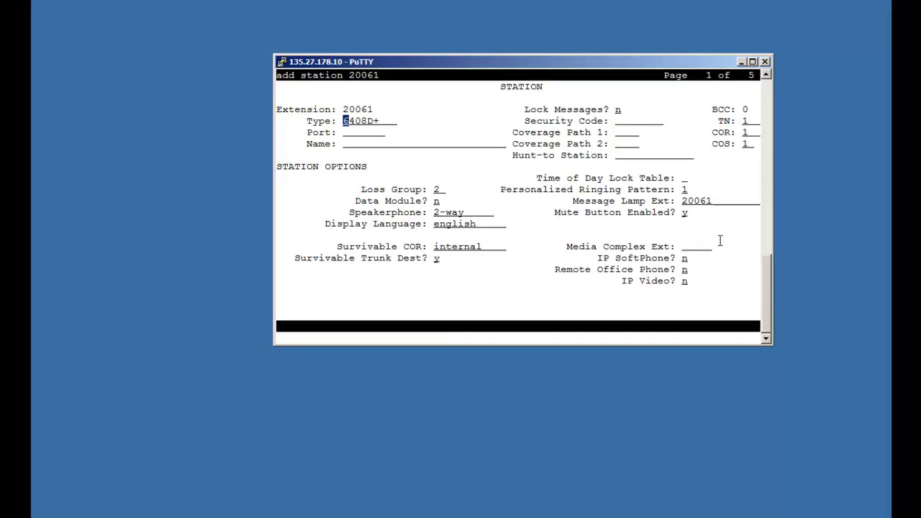
pyautogui.write('XMOBILE')
pyautogui.press('Tab')
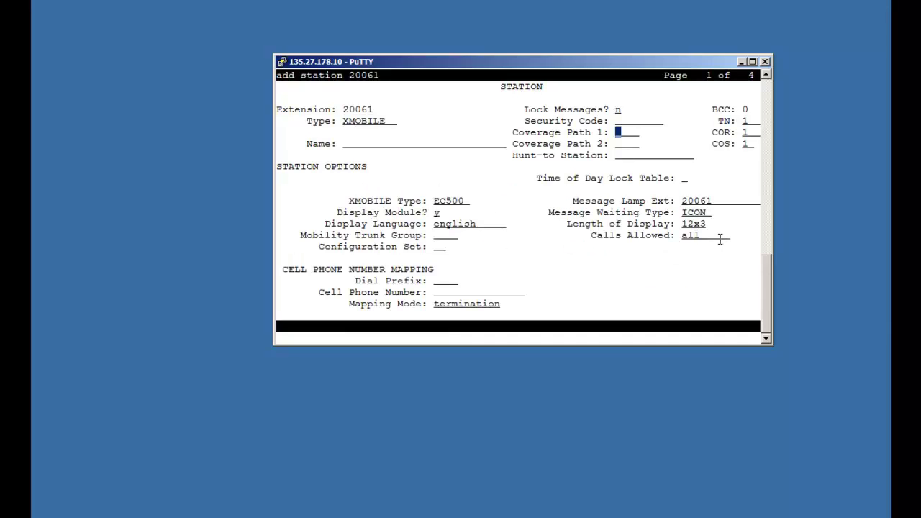
pyautogui.press('Tab')
pyautogui.press('Tab')
pyautogui.write('DECT_20061')
pyautogui.press('Tab')
pyautogui.press('Tab')
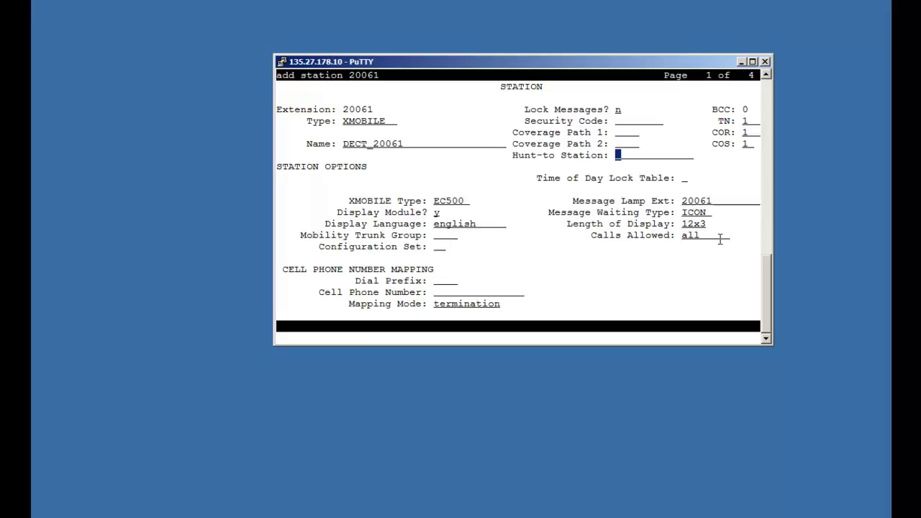
pyautogui.press('Tab')
pyautogui.press('Tab')
pyautogui.write('DECT')
pyautogui.press('Tab')
# Step: Set display 16x2, mobility trunk group 2, cell number 20061, mapping mode both, and save
pyautogui.press('Tab')
pyautogui.press('Tab')
pyautogui.write('16x2')
pyautogui.press('Tab')
pyautogui.write('2')
pyautogui.press('Tab')
pyautogui.press('Tab')
pyautogui.press('Tab')
pyautogui.write('20061')
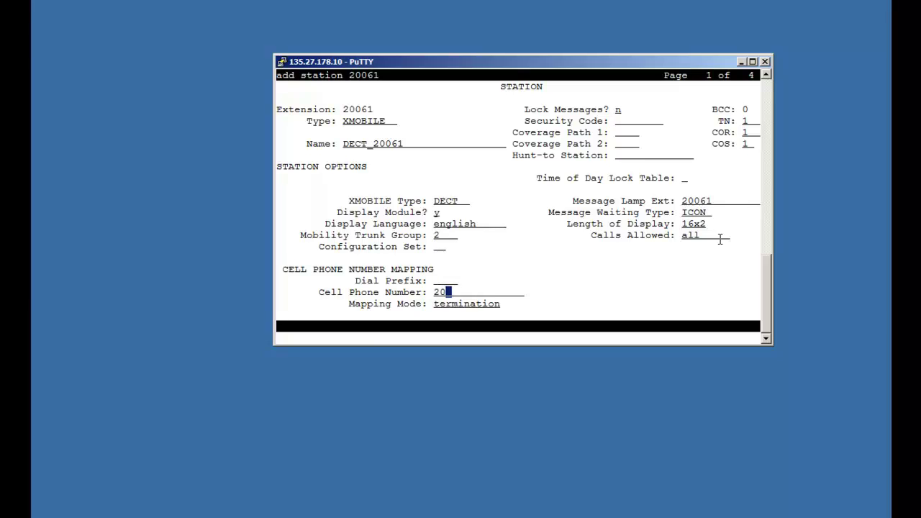
pyautogui.press('Tab')
pyautogui.write('n')
pyautogui.press('BackSpace')
pyautogui.write('both')
pyautogui.press('Tab')
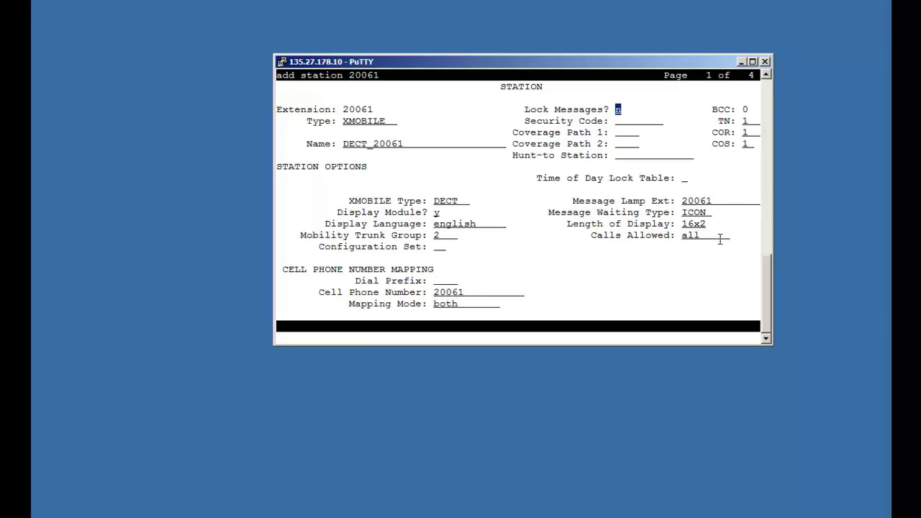
pyautogui.press('Return')
pyautogui.click(249, 418)
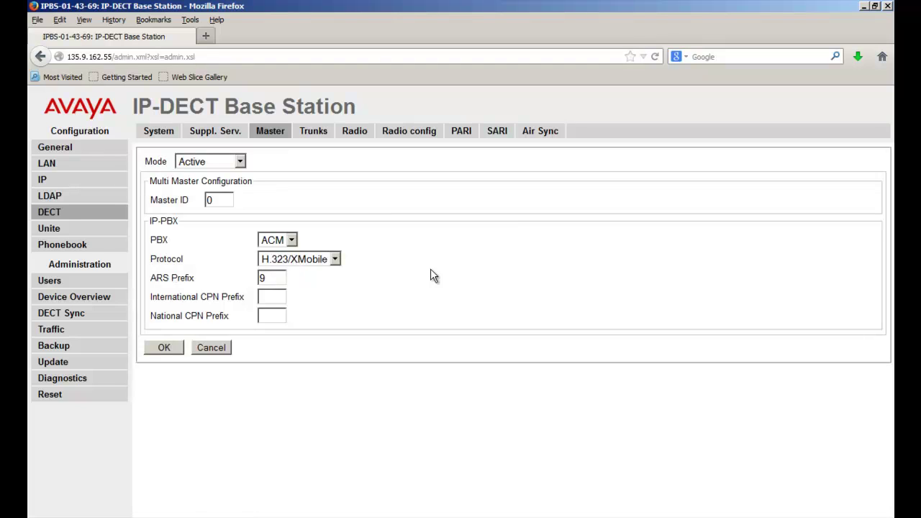
# Step: Set the ARS Prefix to 9 on the DECT Master page
pyautogui.press('Tab')
pyautogui.write('9')
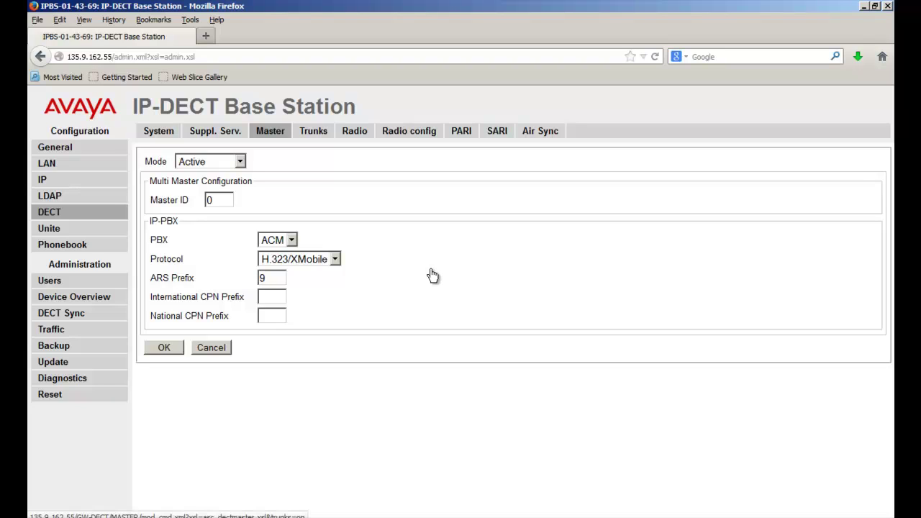
pyautogui.click(433, 275)
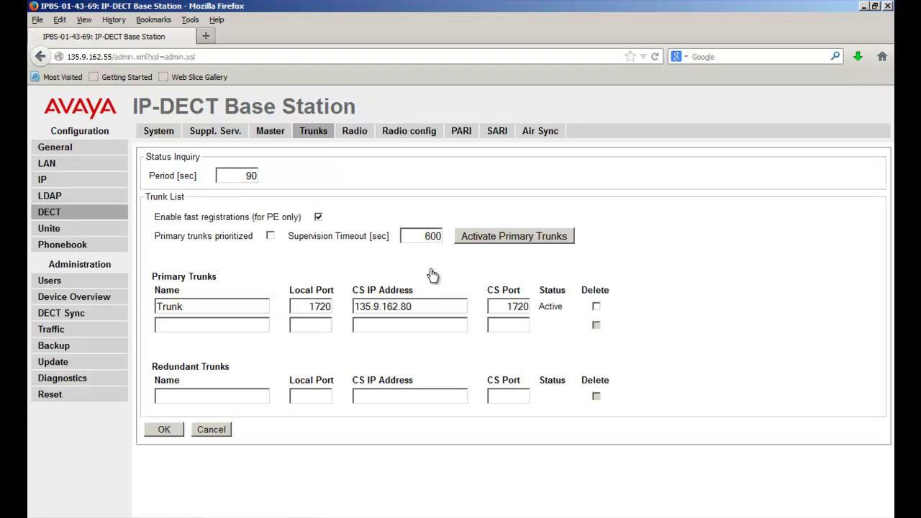
# Step: Submit the primary trunk to 135.9.162.80 with CS port kept at 1720
pyautogui.hotkey('shift', 'Home')
pyautogui.press('Tab')
pyautogui.press('Tab')
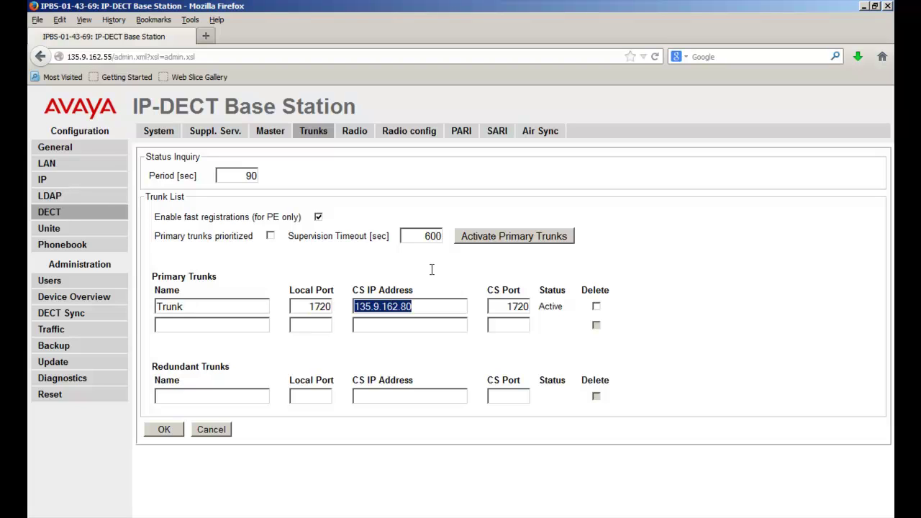
pyautogui.press('End')
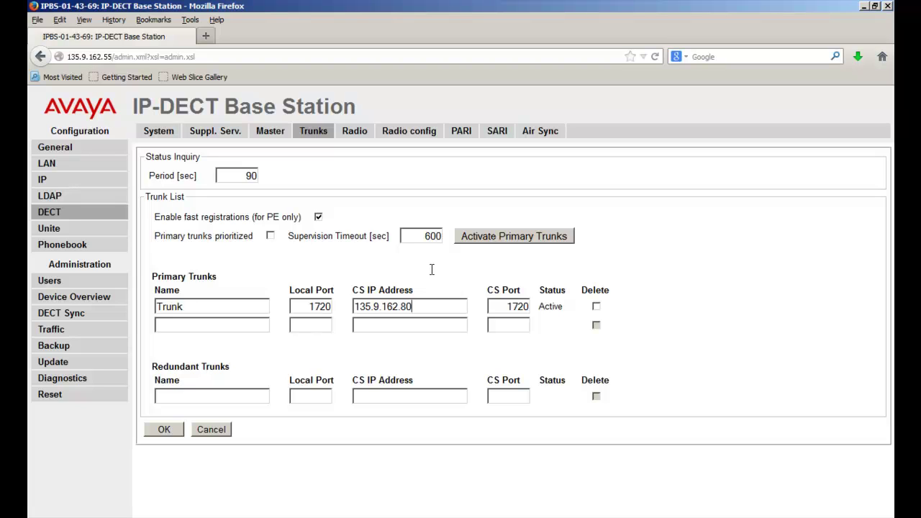
pyautogui.press('Tab')
pyautogui.press('End')
pyautogui.press('Return')
pyautogui.click(431, 272)
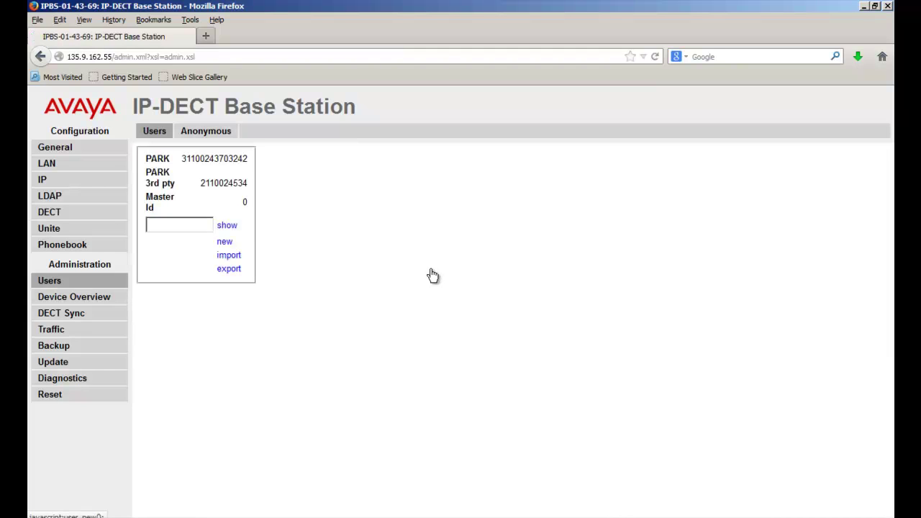
# Step: Create a new DECT user with Long Name, Display Name and Number all 20061
pyautogui.click(432, 272)
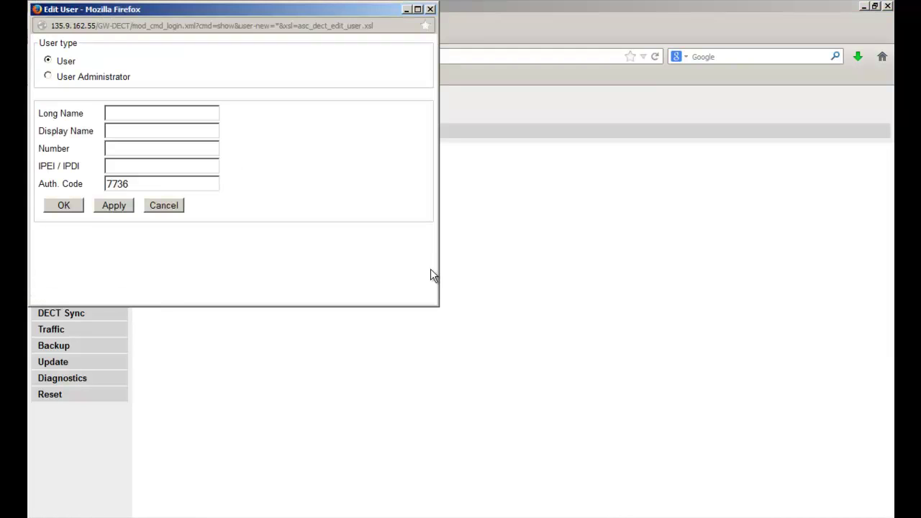
pyautogui.write('20061')
pyautogui.press('Down')
pyautogui.press('Tab')
pyautogui.press('Tab')
pyautogui.hotkey('shift', 'Tab')
pyautogui.write('20061')
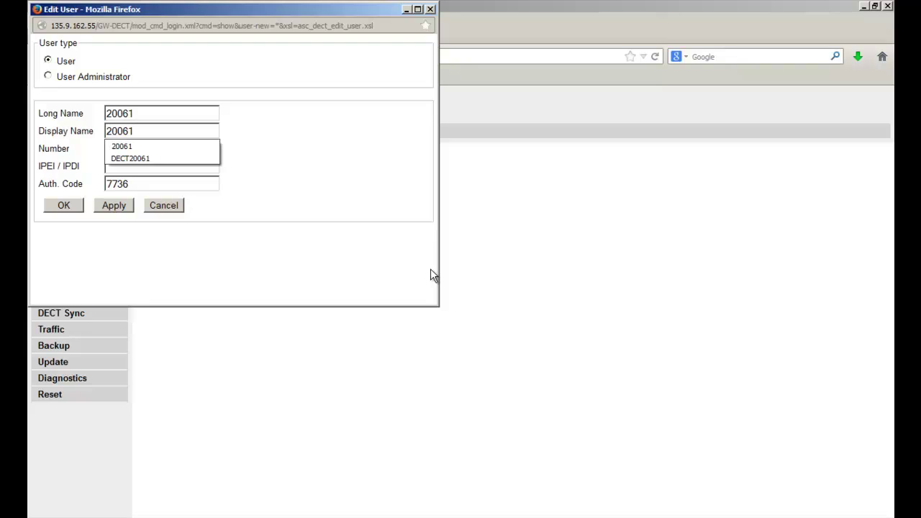
pyautogui.press('Tab')
pyautogui.write('20061')
# Step: Fill in the handset's saved IPEI and its authentication code, then save the user
pyautogui.press('Tab')
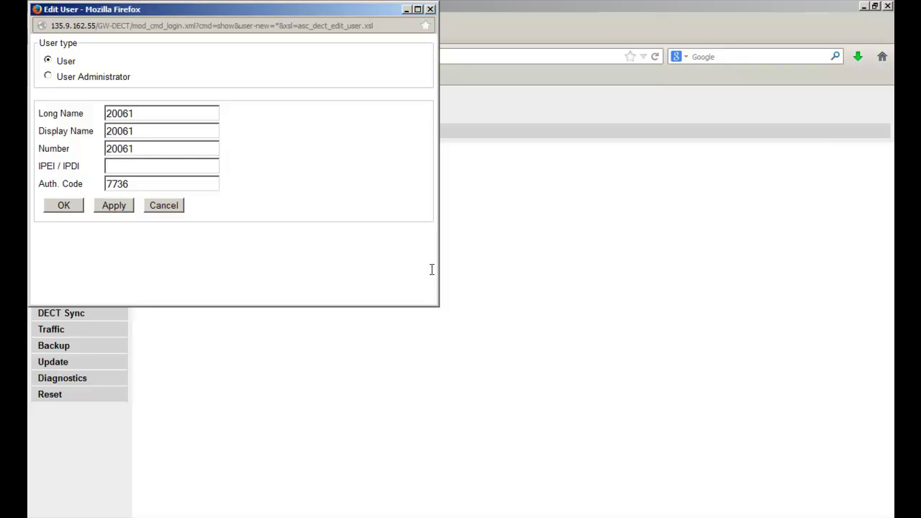
pyautogui.write('020')
pyautogui.press('Down')
pyautogui.press('Return')
pyautogui.press('Tab')
pyautogui.write('1234')
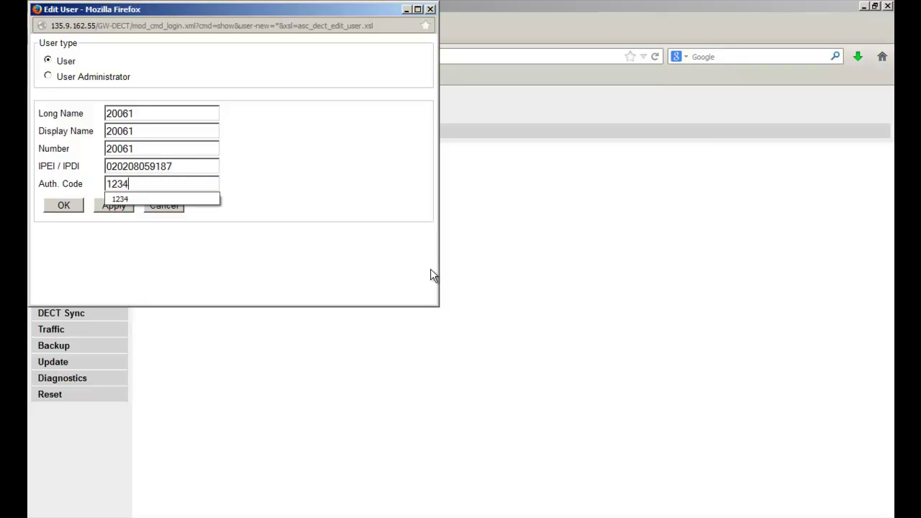
pyautogui.press('Tab')
pyautogui.press('Tab')
pyautogui.press('Return')
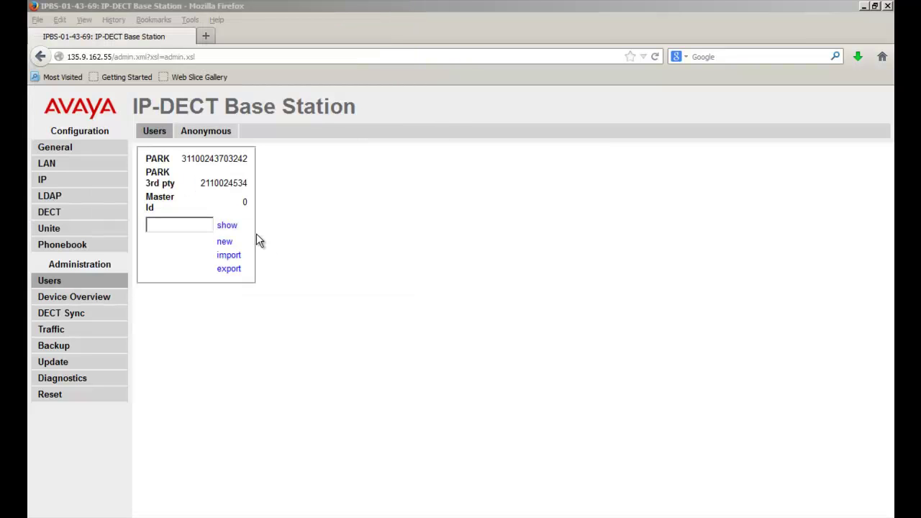
# Step: List all DECT users and highlight the 20061 row showing Not Subscribed
pyautogui.click(228, 229)
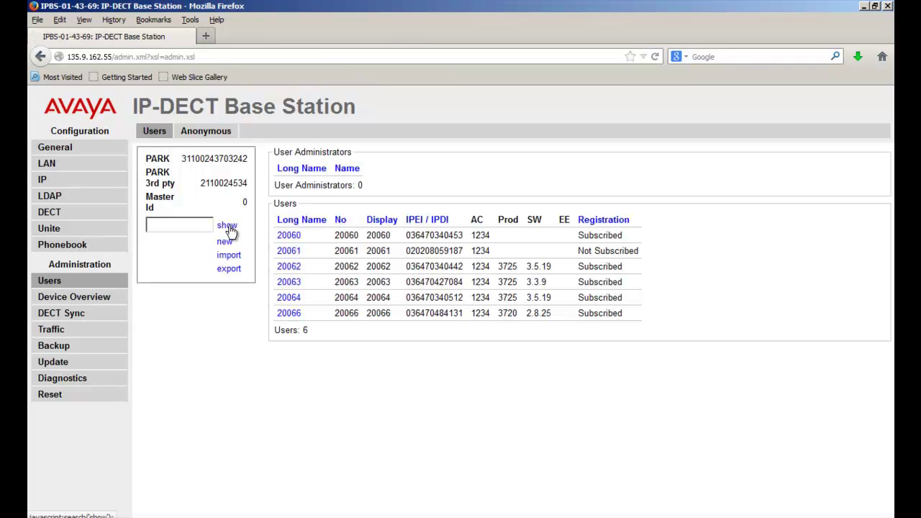
pyautogui.moveTo(278, 250); pyautogui.dragTo(632, 249)
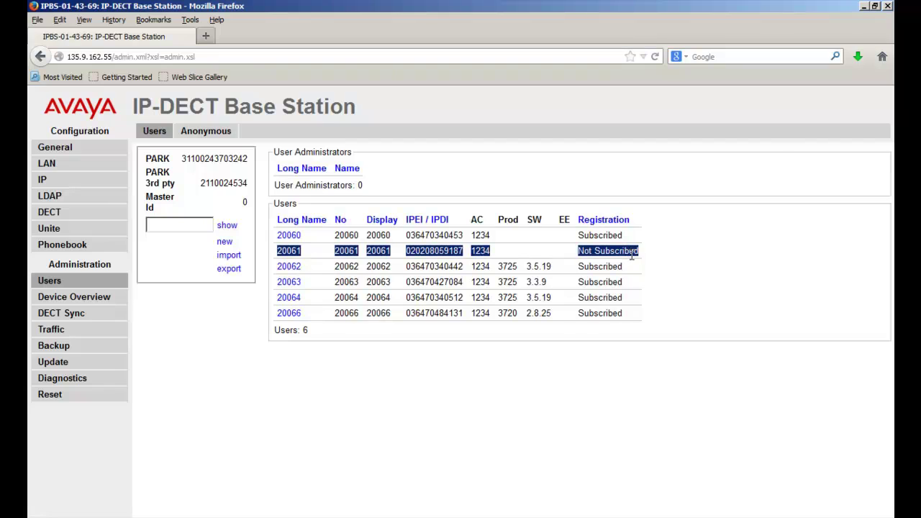